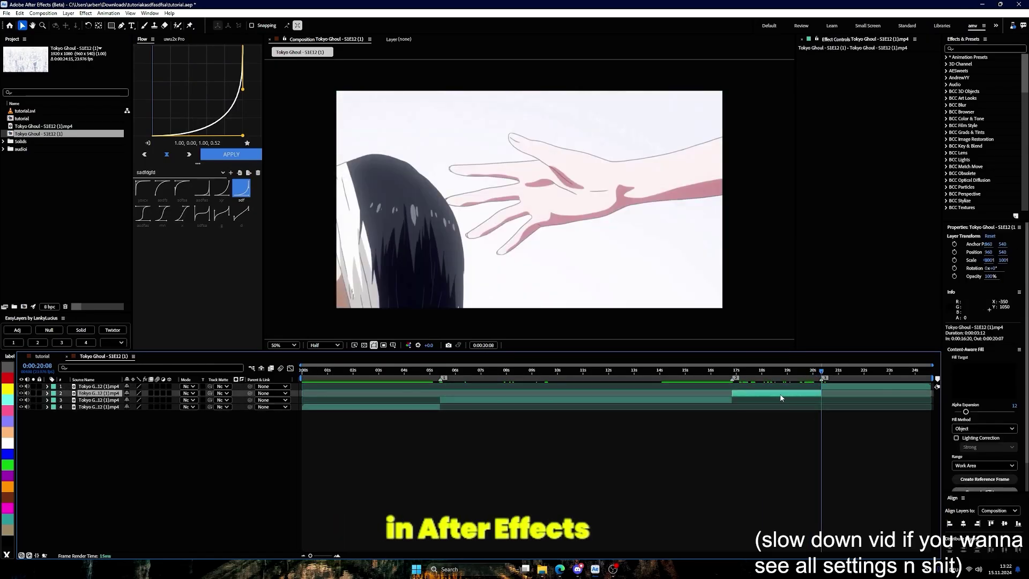
Pre-compose the four cuts, then render Comp 1 to AVI and import the result back.
key("ctrl+shift+c")
left_click(554, 342)
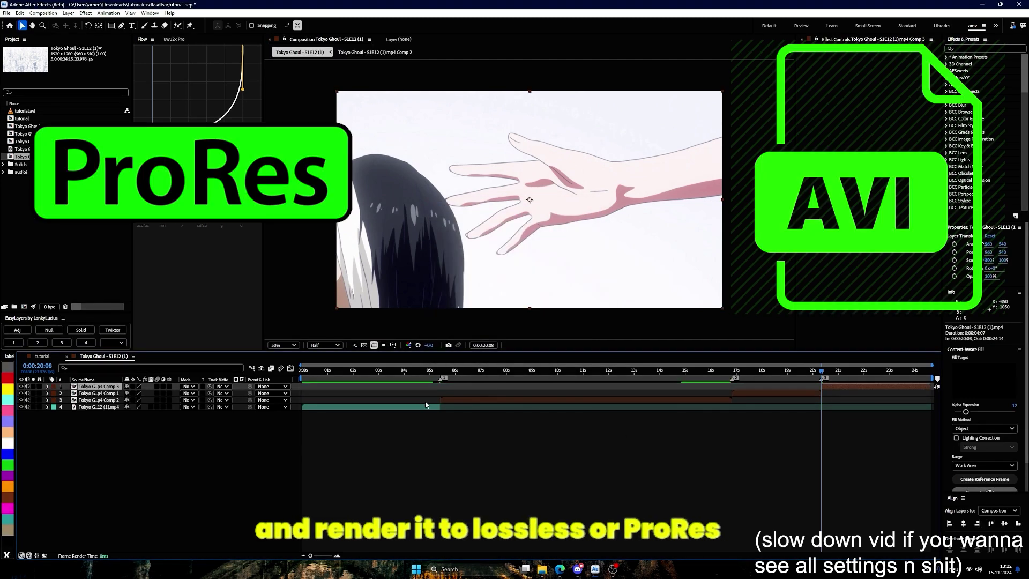
left_click(43, 13)
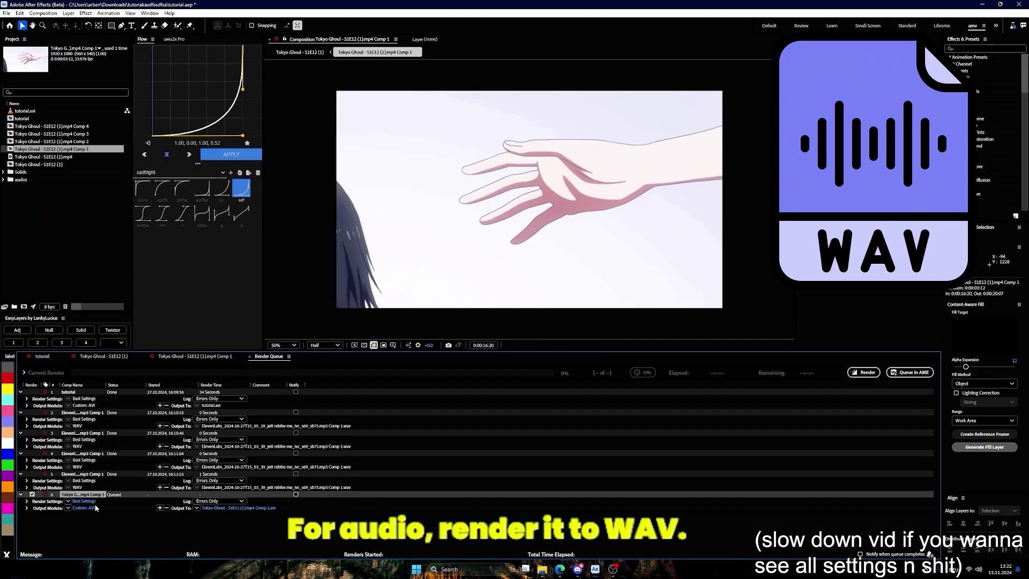
left_click(95, 508)
left_click(475, 105)
left_click(475, 105)
left_click(476, 125)
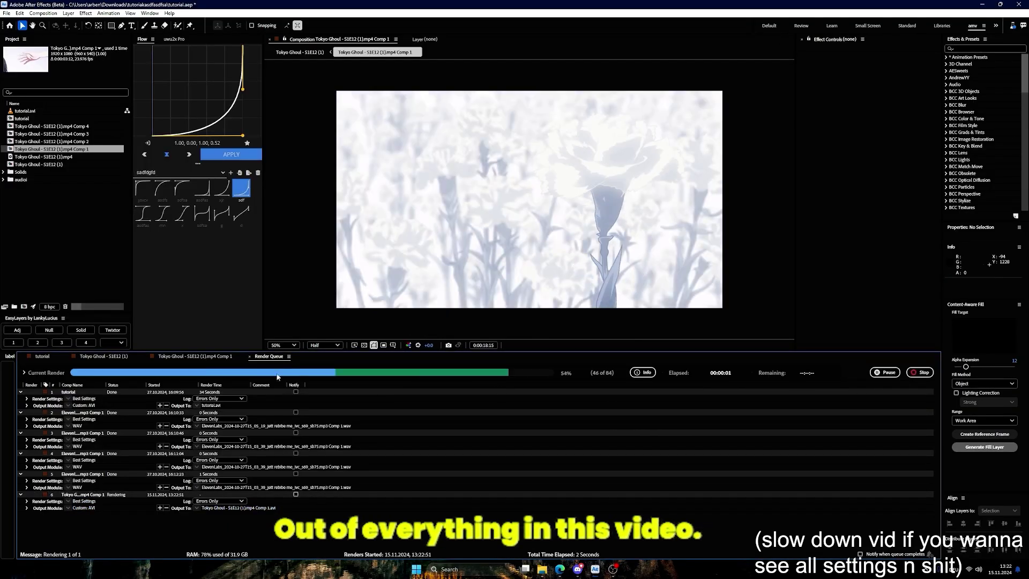
left_click(249, 357)
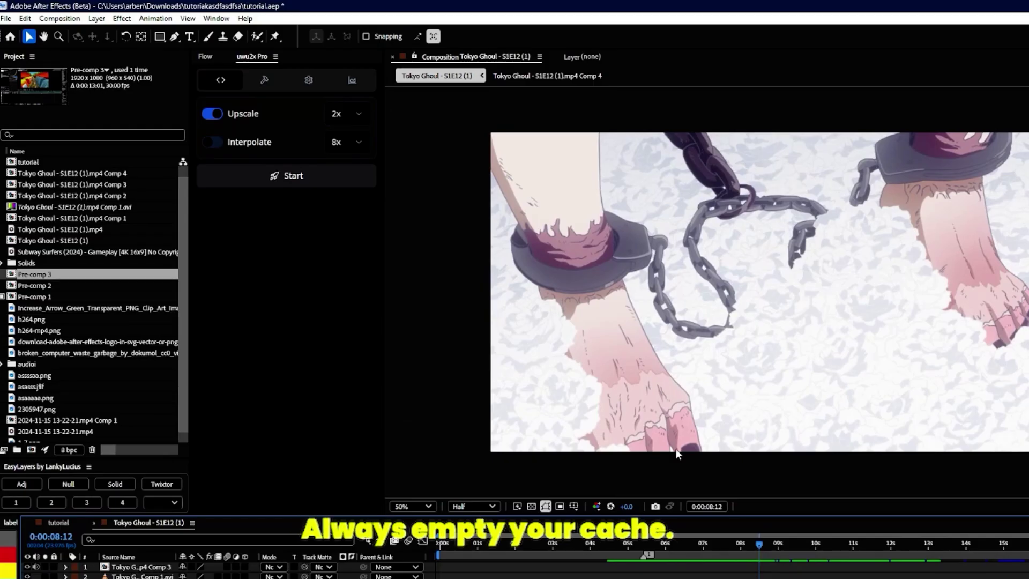
Purge all memory and disk cache, confirming deletion of the 143 GB disk cache files.
left_click(24, 18)
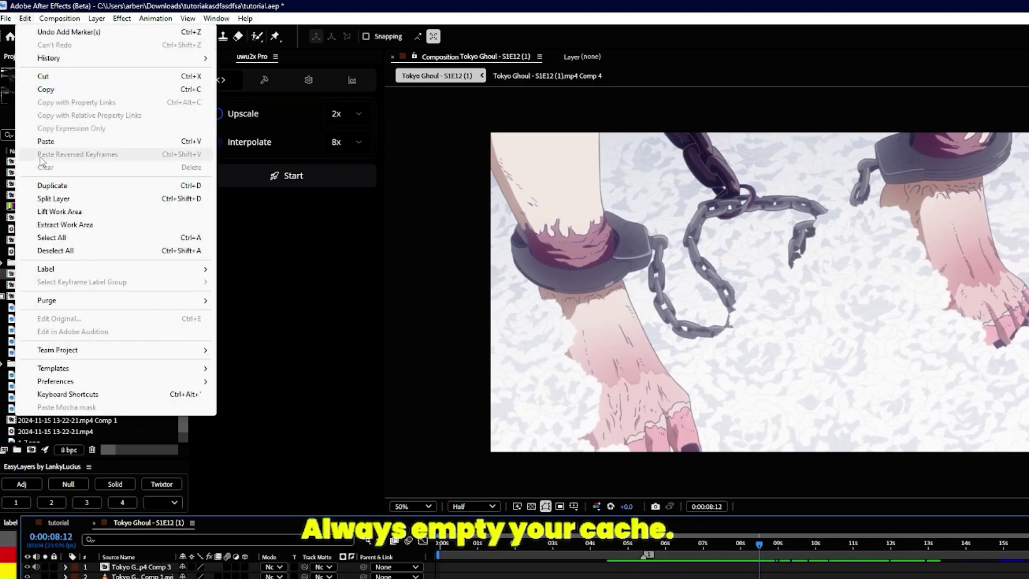
mouse_move(49, 300)
left_click(276, 302)
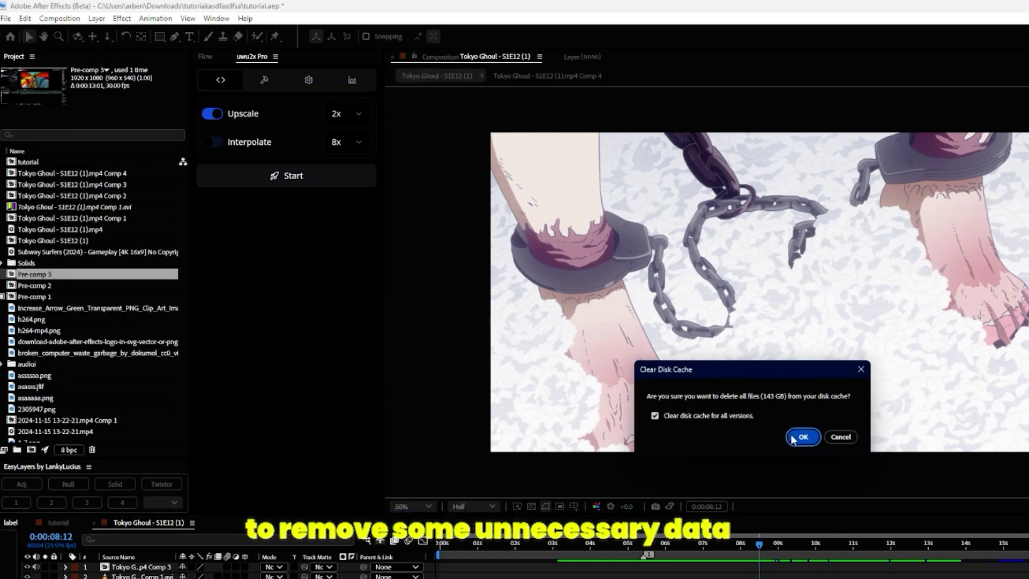
left_click(800, 438)
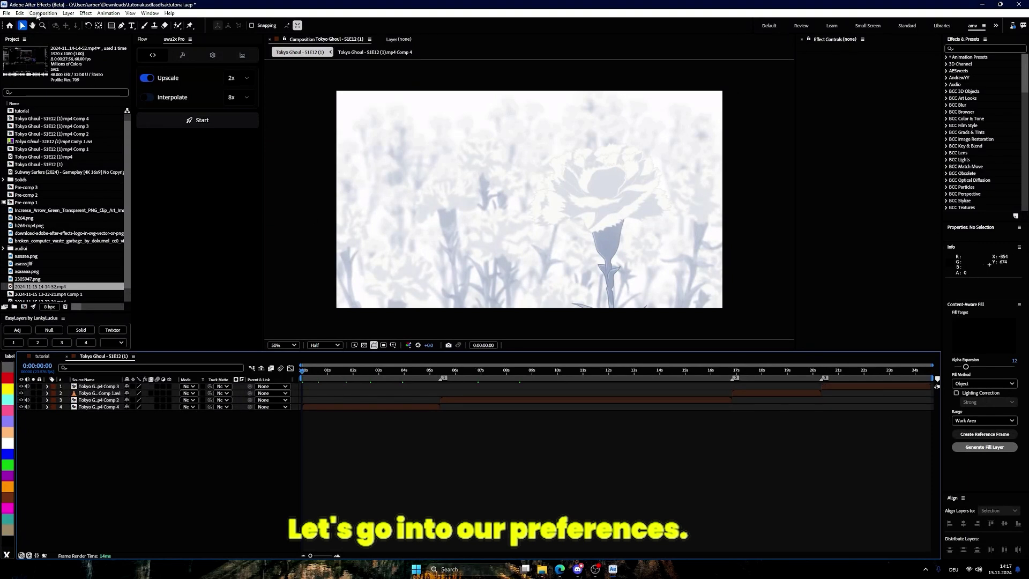
In Previews preferences, set Zoom Quality and Color Management Quality to Faster.
left_click(38, 13)
mouse_move(20, 13)
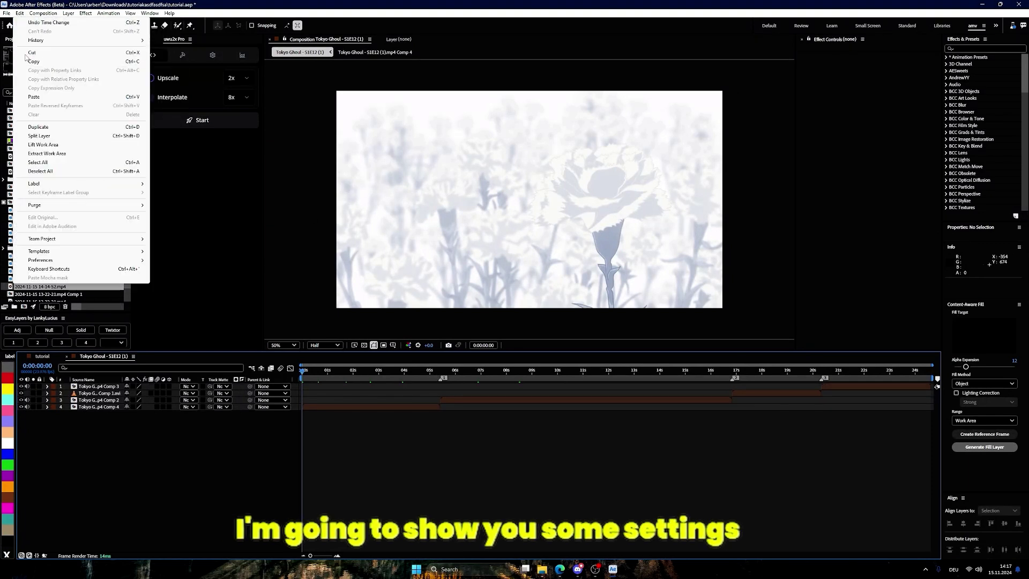
mouse_move(72, 264)
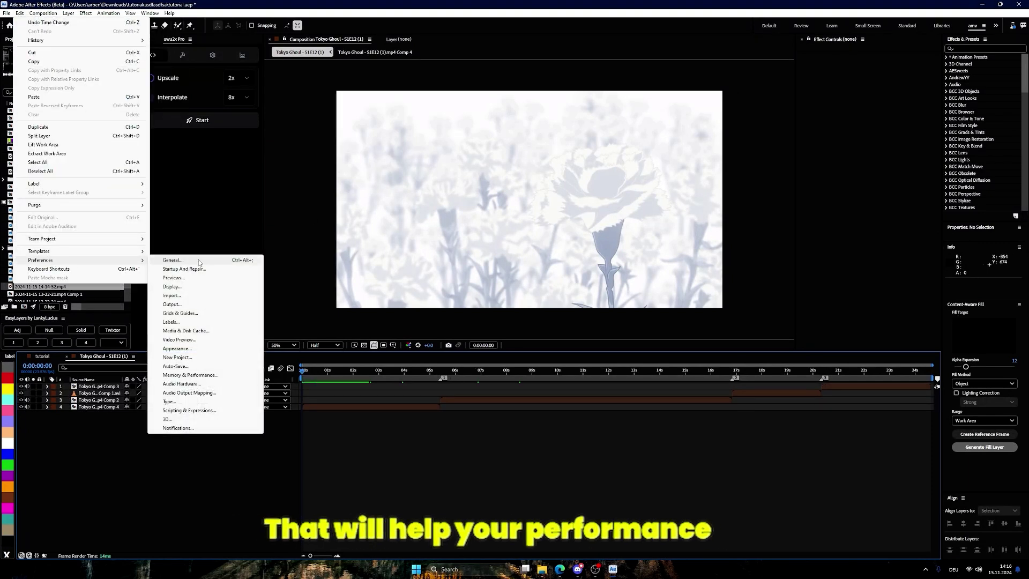
left_click(287, 260)
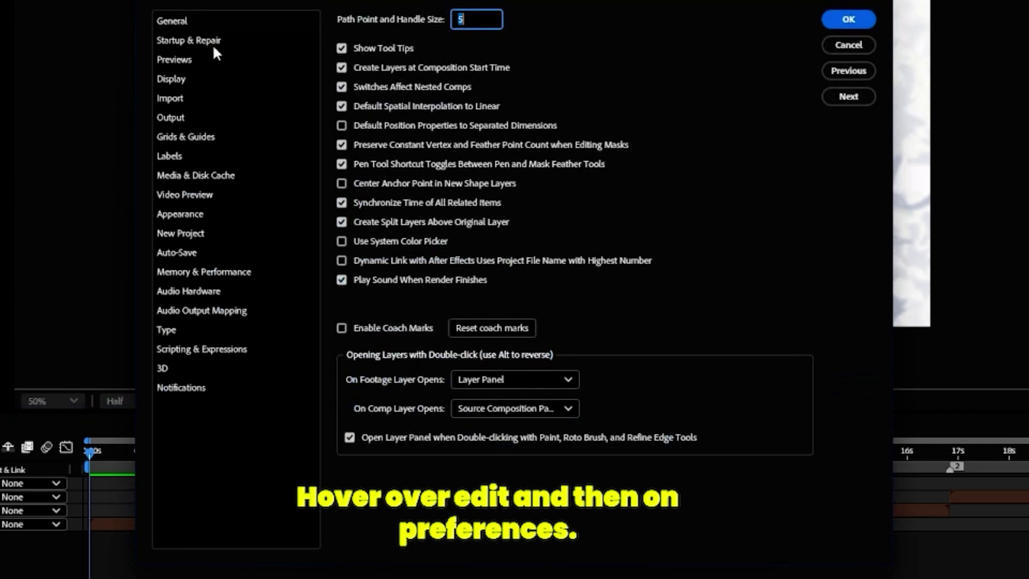
left_click(340, 173)
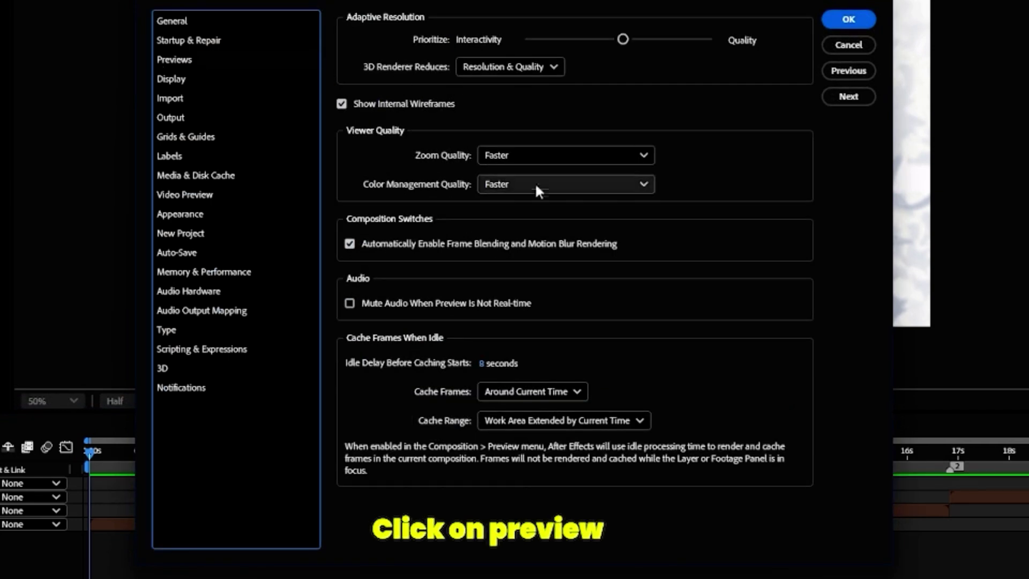
left_click(527, 154)
left_click(507, 185)
left_click(501, 188)
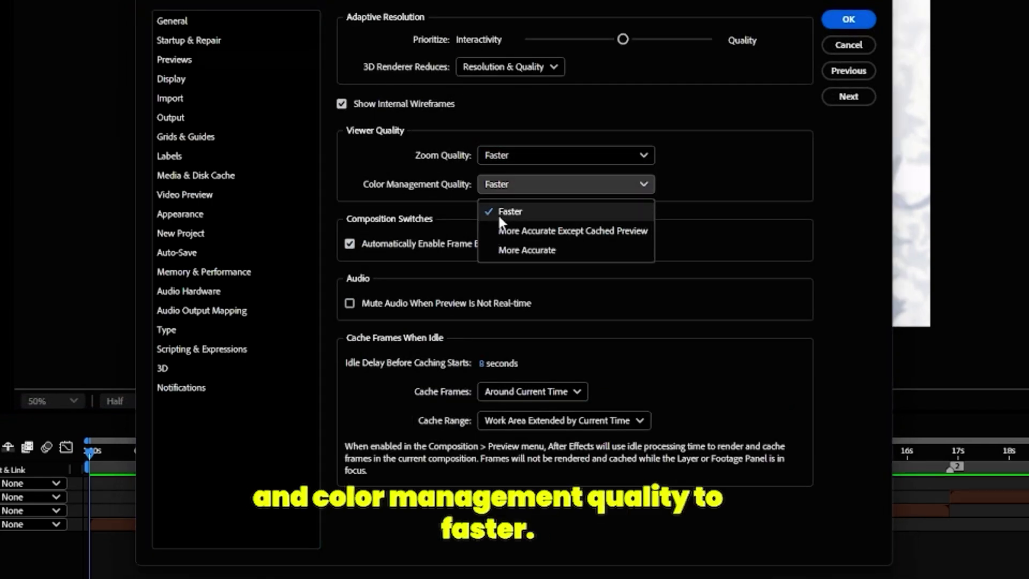
left_click(499, 213)
Adjust the interactivity-versus-quality slider and keep 3D renderer reduction at Resolution & Quality.
left_click(378, 49)
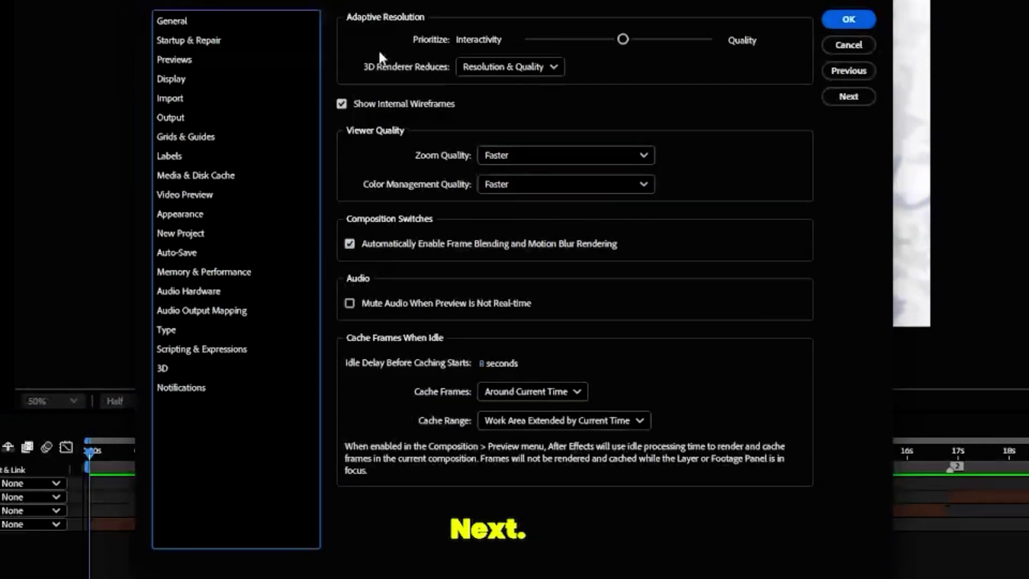
mouse_move(622, 41)
left_mouse_down()
mouse_move(531, 35)
mouse_move(728, 33)
mouse_move(498, 38)
mouse_move(622, 39)
mouse_move(604, 41)
left_mouse_up()
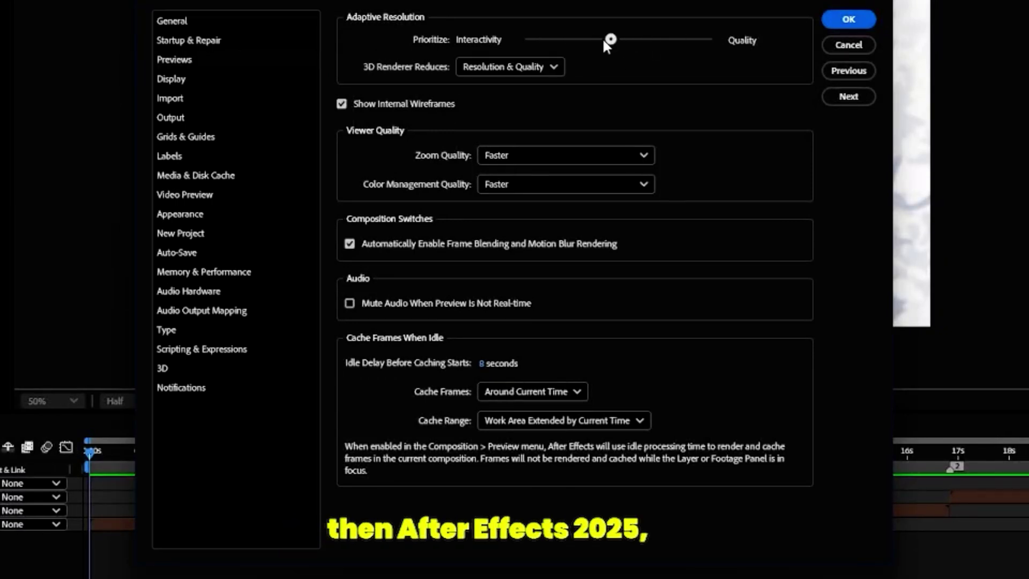
left_click(520, 69)
left_click(515, 94)
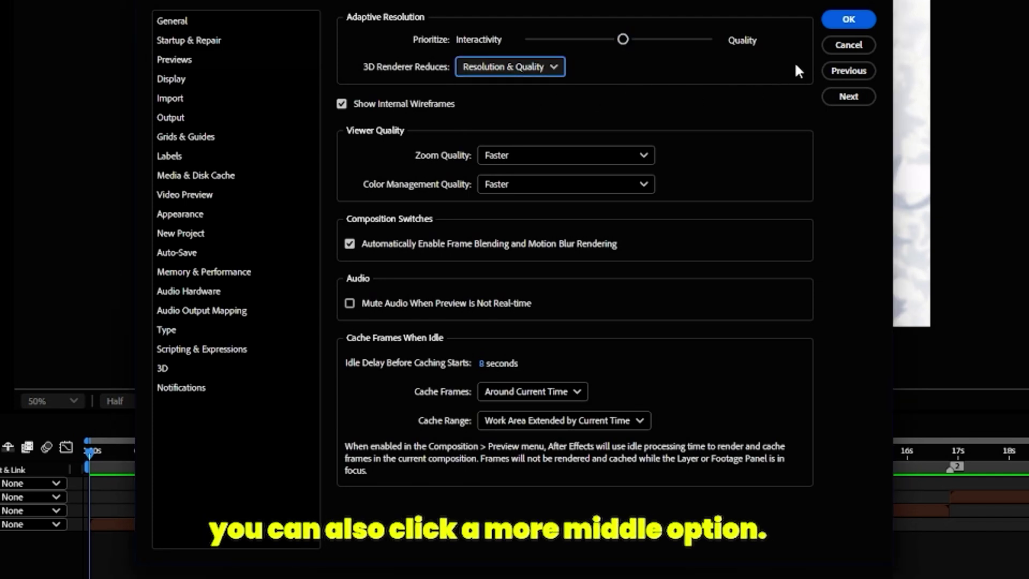
left_click(192, 59)
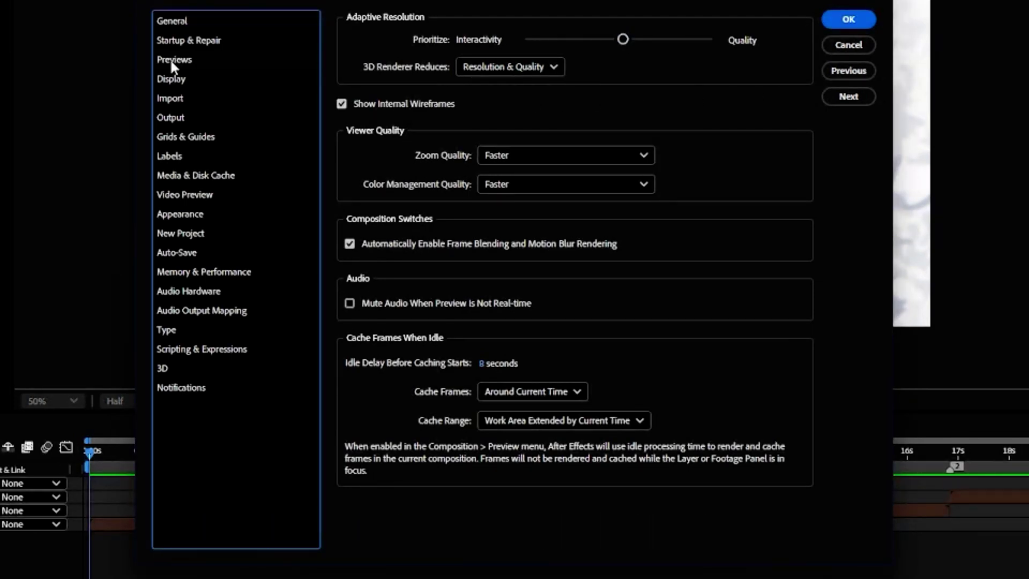
On the Display page, leave hardware acceleration for panels enabled.
left_click(172, 78)
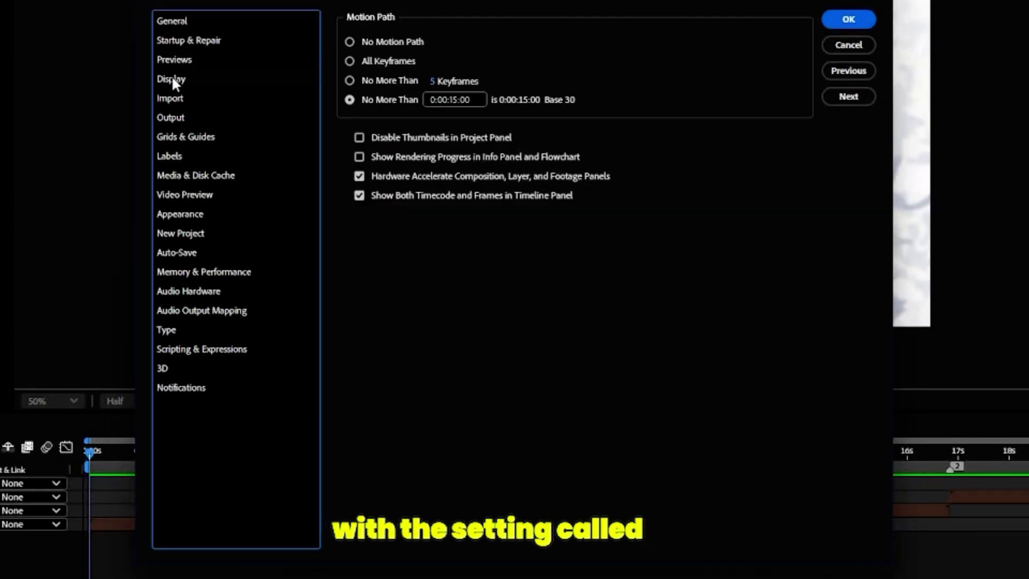
left_click(398, 177)
left_click(398, 176)
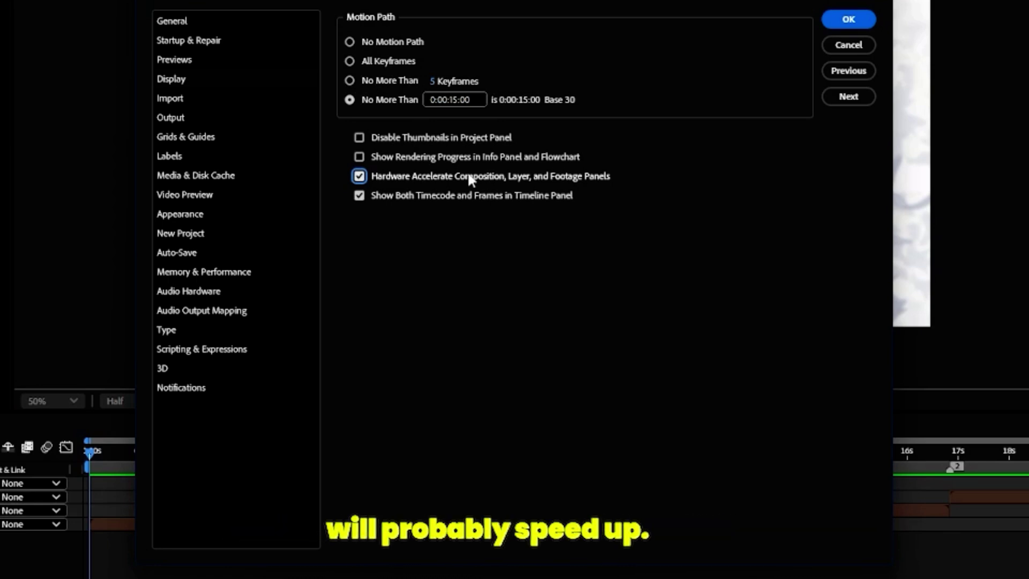
Set the Media & Disk Cache maximum disk cache size to 400 GB.
left_click(291, 175)
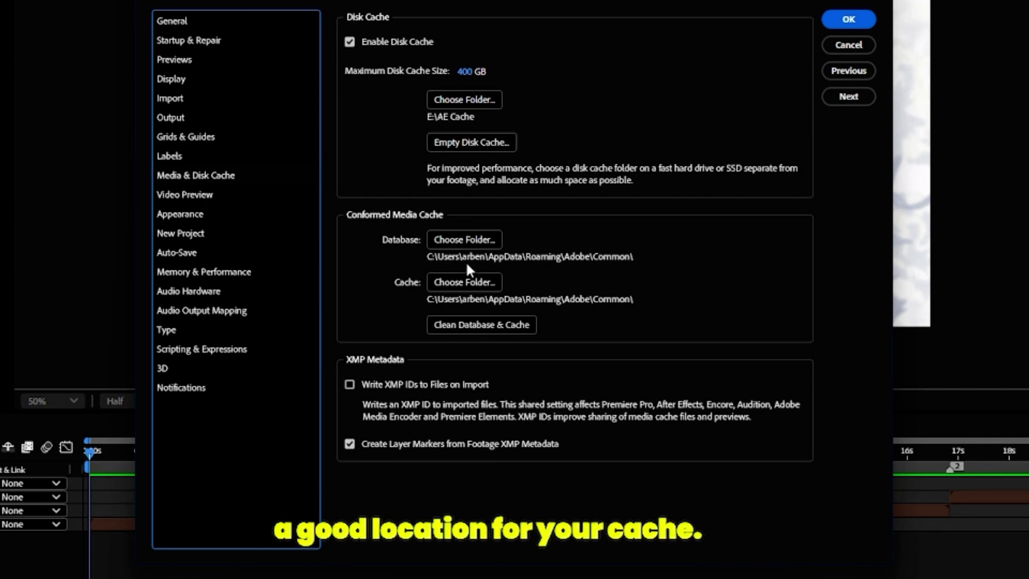
left_click_drag(467, 71, 460, 79)
left_click(460, 78)
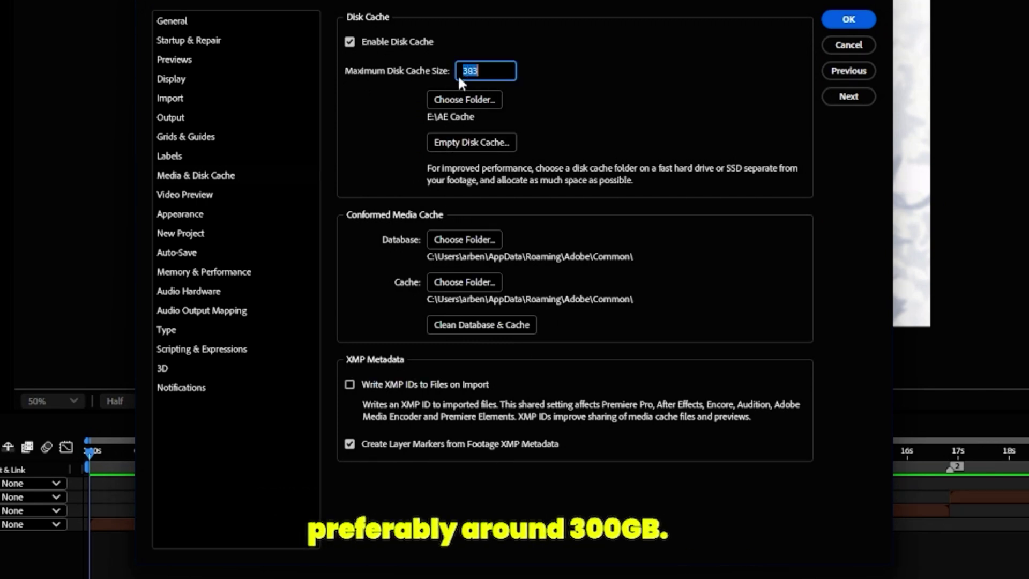
key("Return")
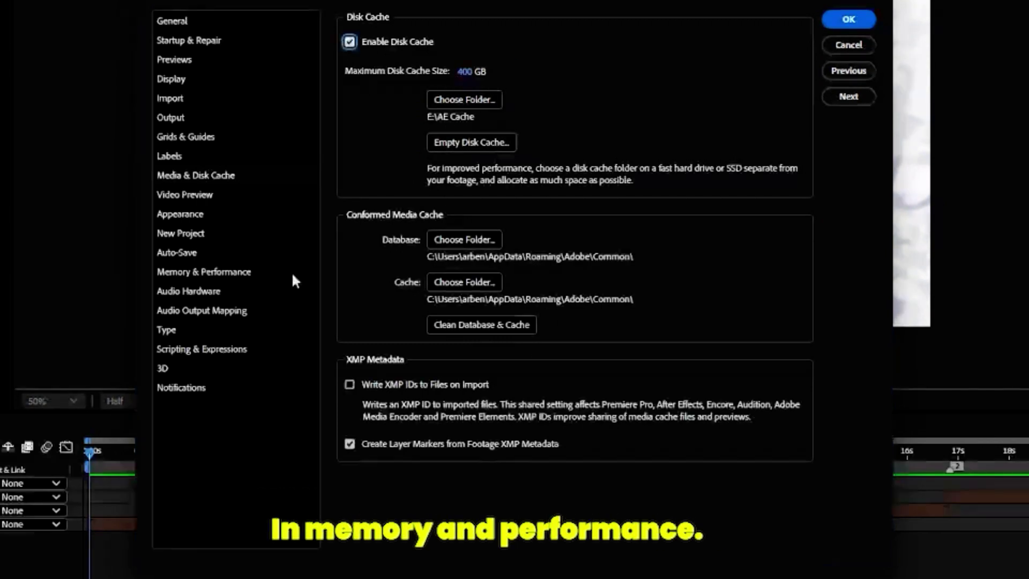
left_click(237, 273)
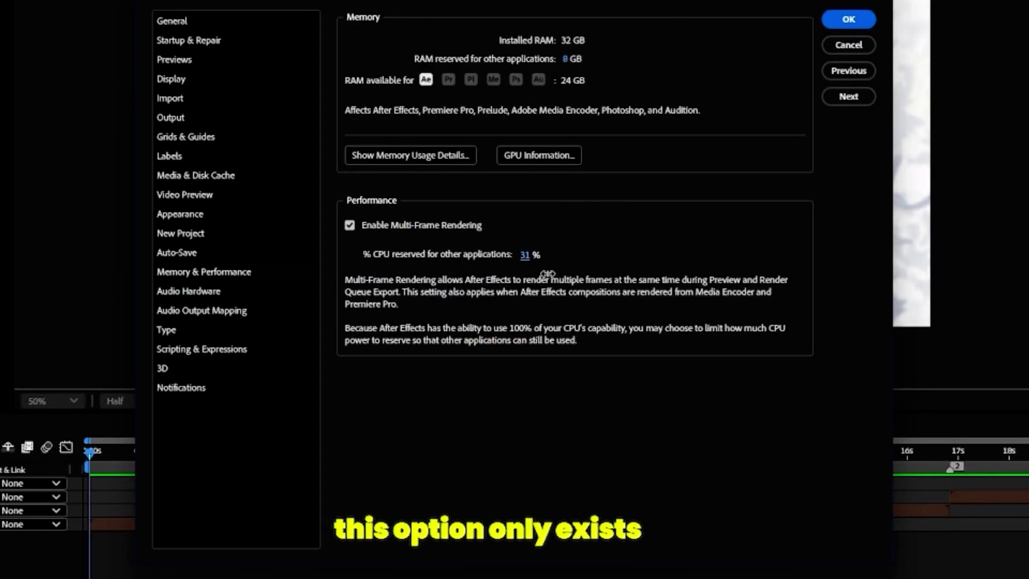
Reserve 10% CPU for other applications, leaving Multi-Frame Rendering enabled.
left_click(525, 254)
type("10")
key("Return")
left_click(398, 230)
left_click(397, 229)
left_click(397, 229)
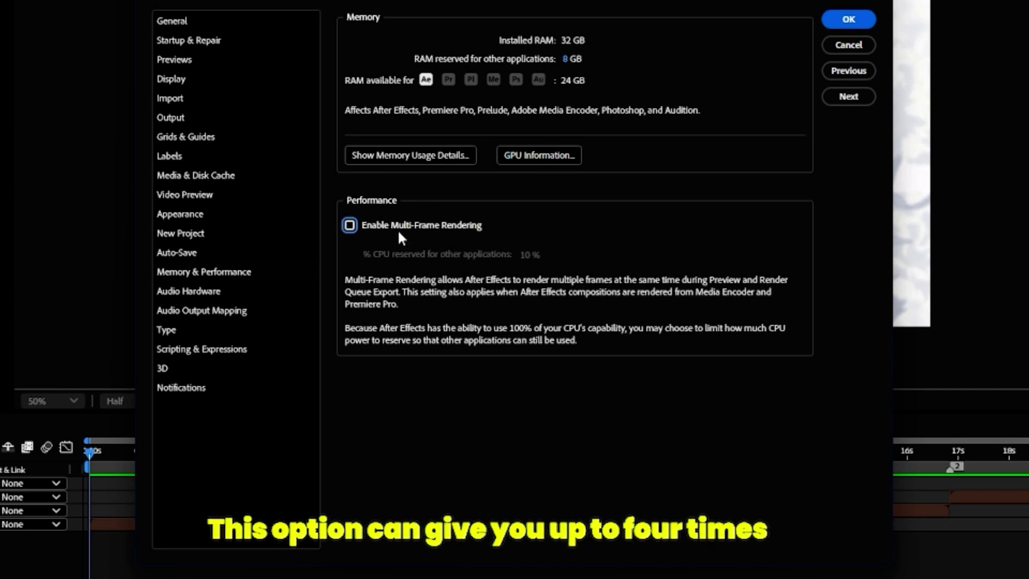
left_click(397, 229)
left_click(349, 225)
left_click(349, 225)
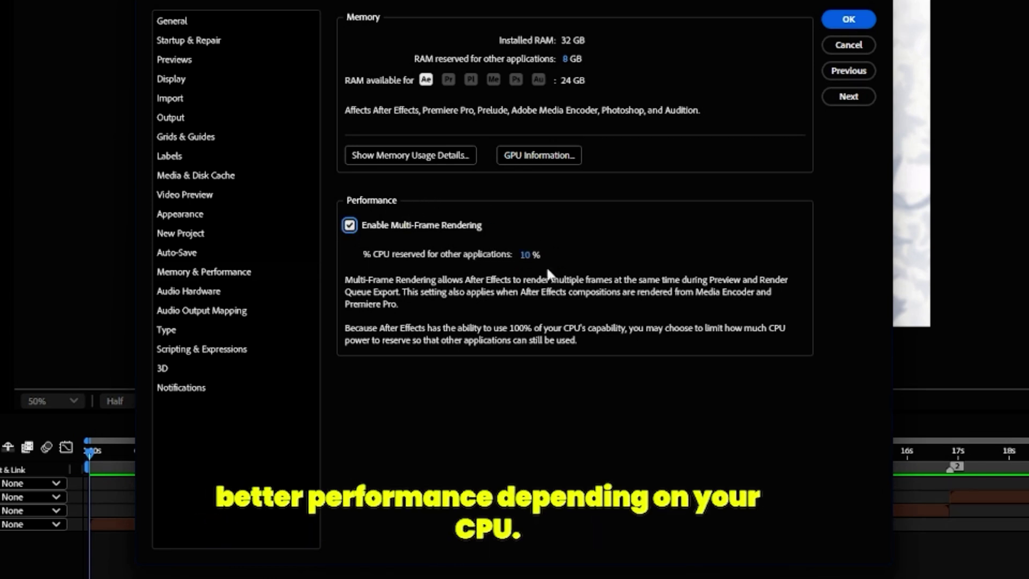
left_click_drag(531, 256, 528, 259)
type("10")
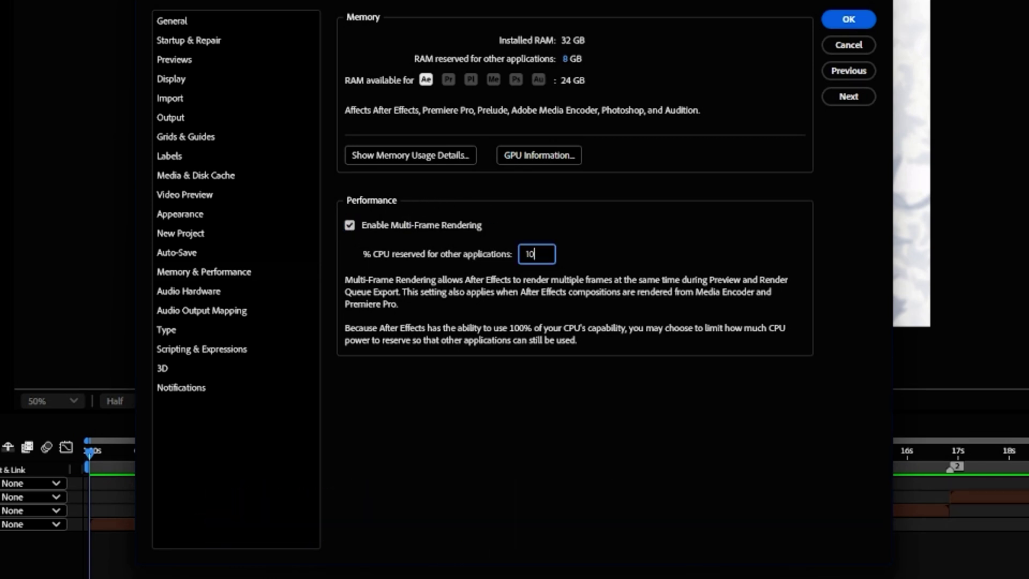
key("Return")
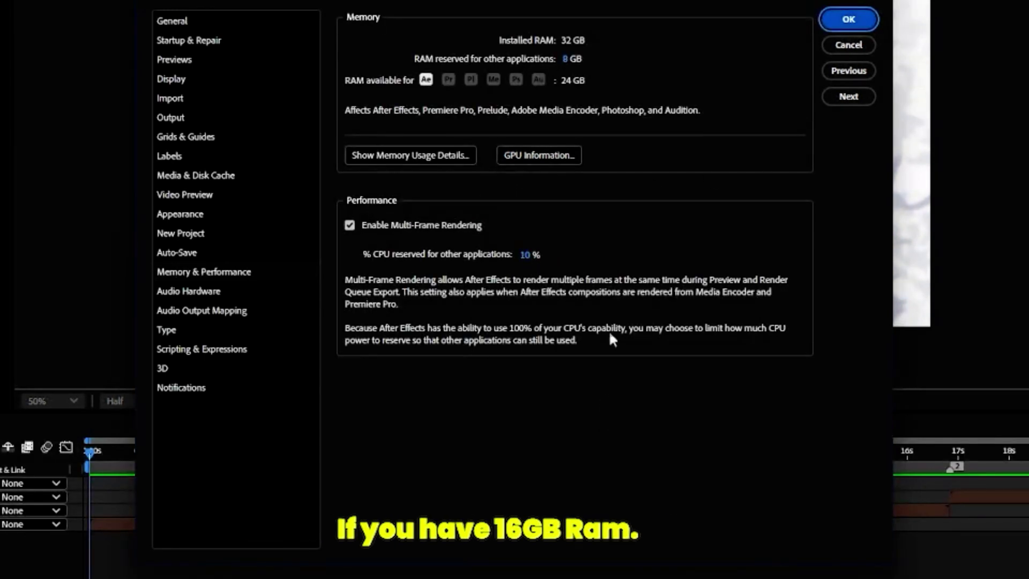
Try 4 GB, then 8 GB, as RAM reserved for other applications.
left_click(566, 59)
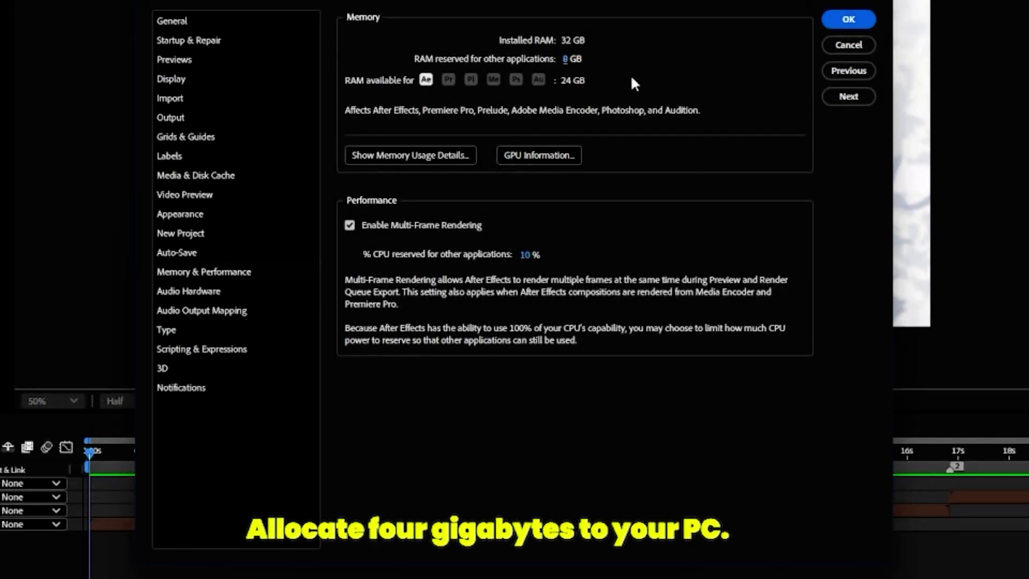
type("4")
key("Return")
type("8")
key("Return")
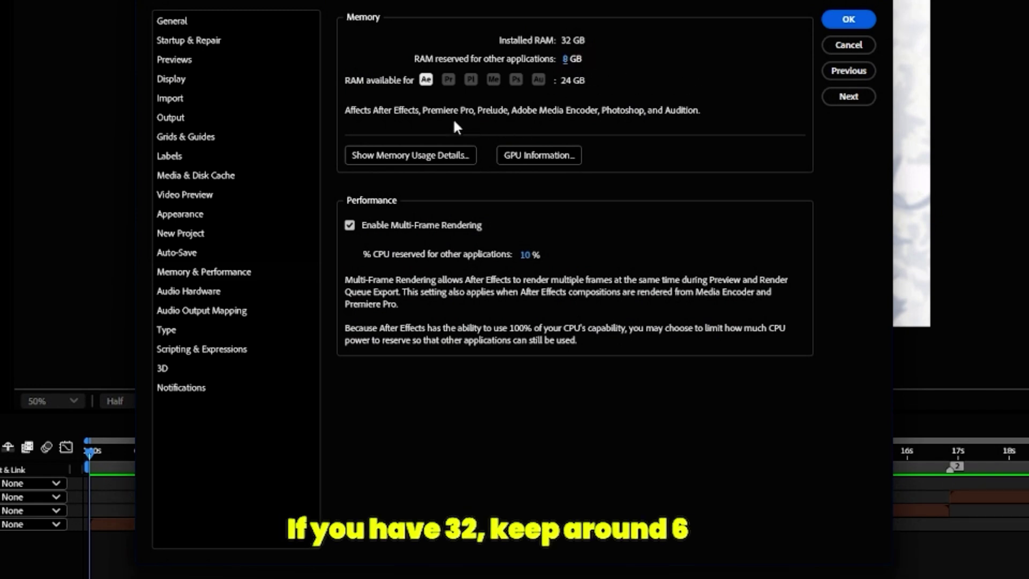
Review GPU information and memory usage details, then lower reserved RAM to 3 GB.
left_click(537, 155)
left_click(630, 336)
left_click(420, 157)
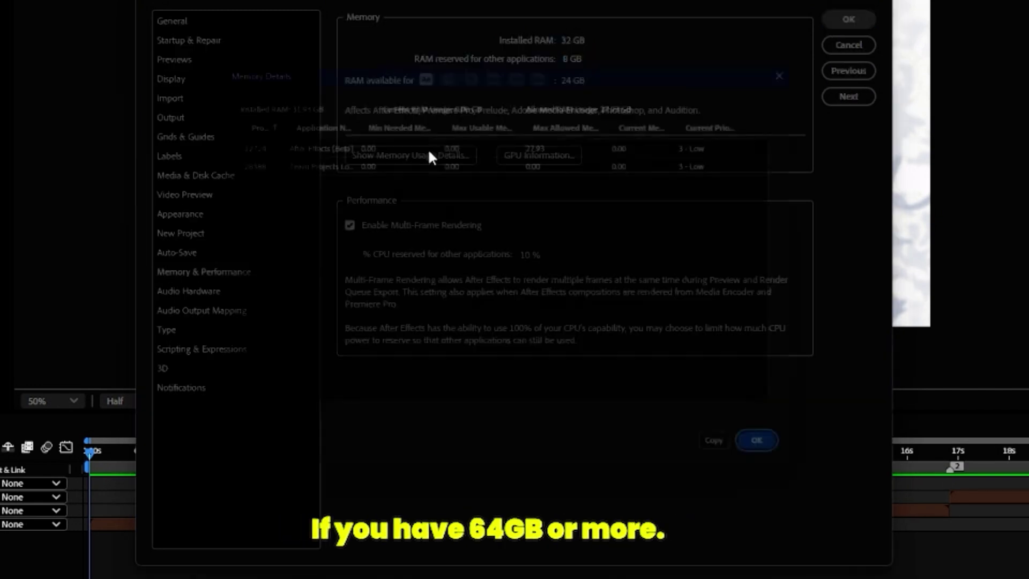
left_click(779, 453)
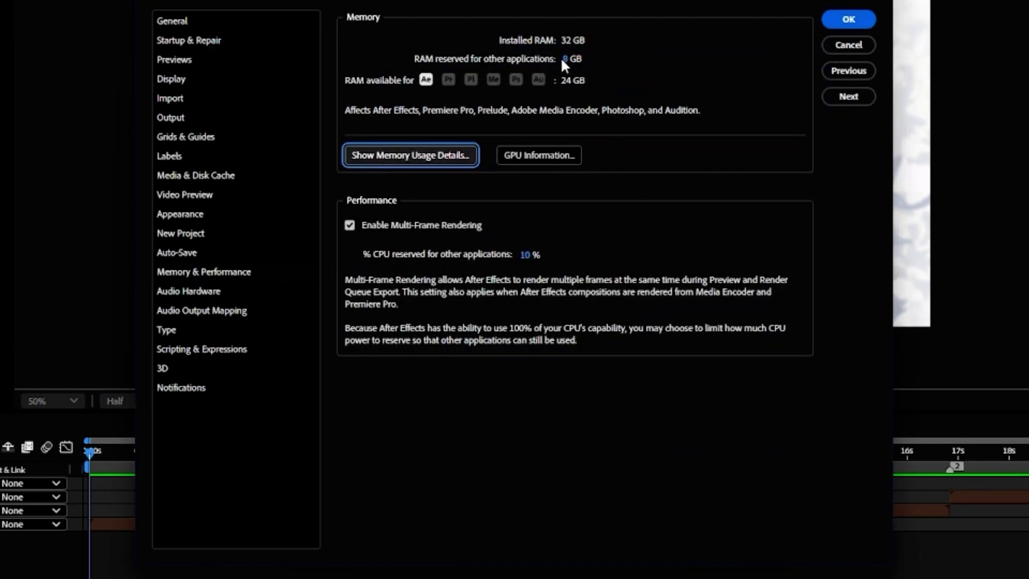
left_click_drag(566, 59, 623, 91)
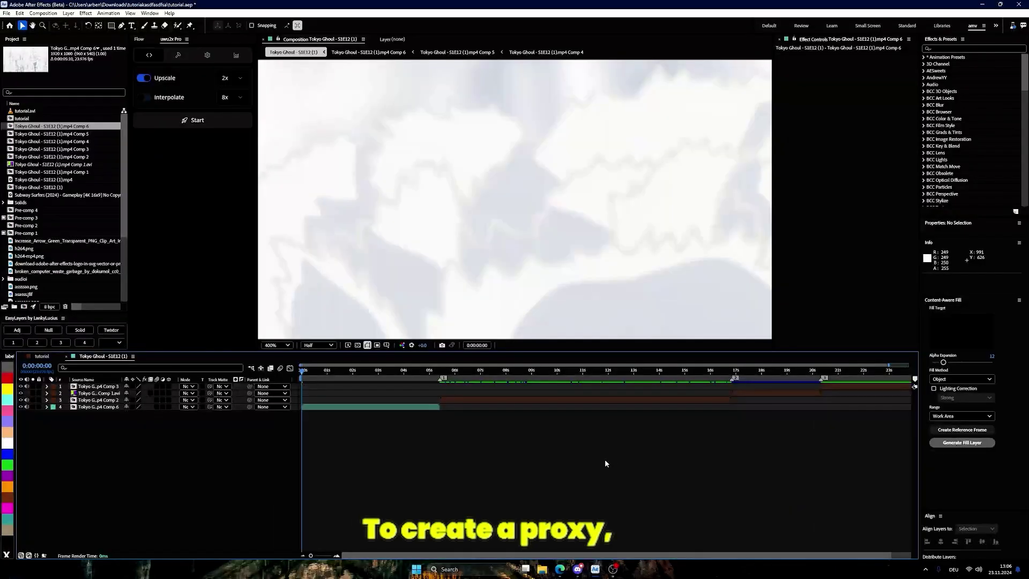
Pre-compose layer 4 into a new Comp 7 and open it.
right_click(352, 406)
left_click(391, 345)
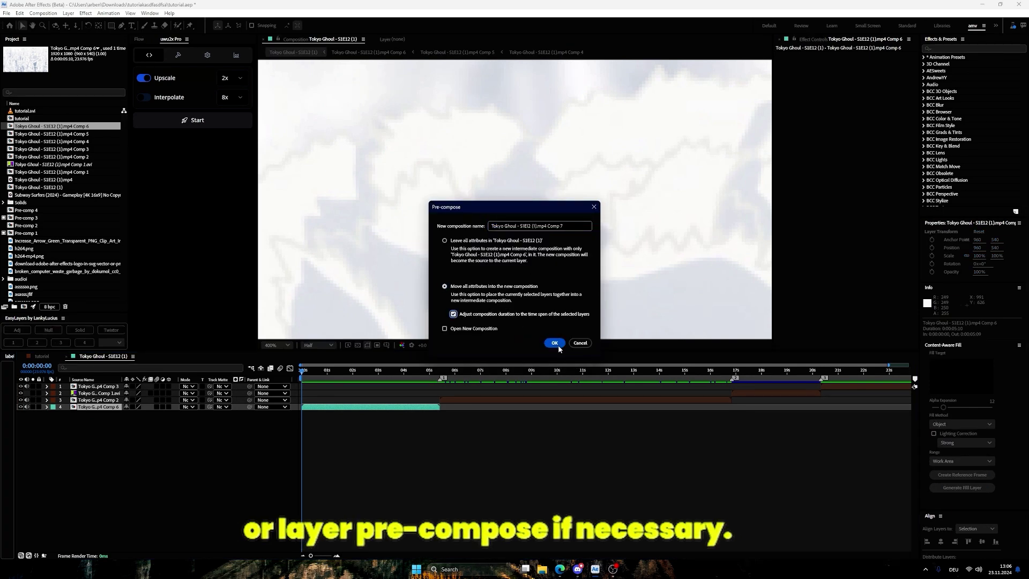
left_click(555, 343)
double_click(378, 406)
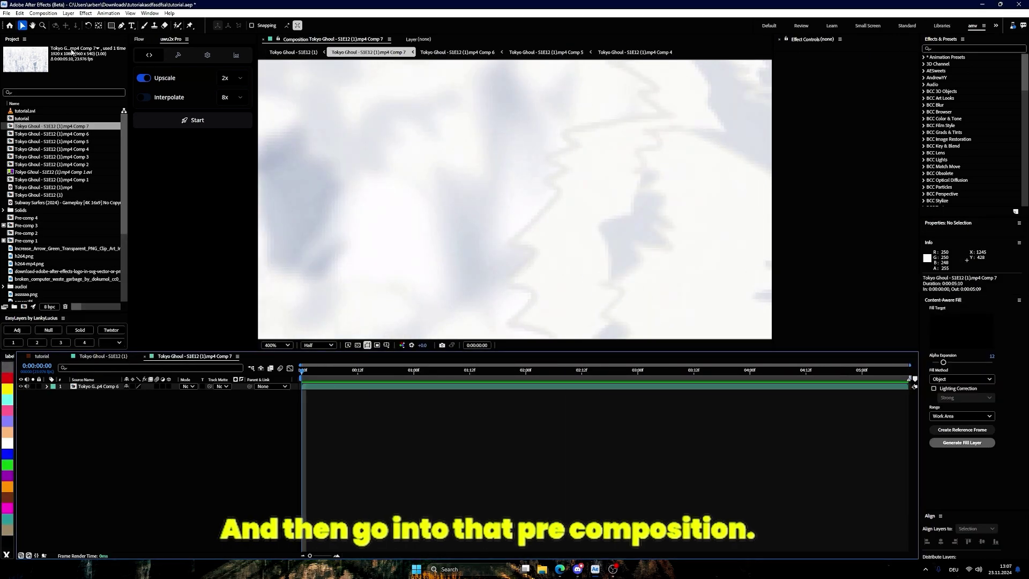
Create and render a proxy movie of Comp 7.
left_click(6, 13)
mouse_move(123, 249)
left_click(178, 258)
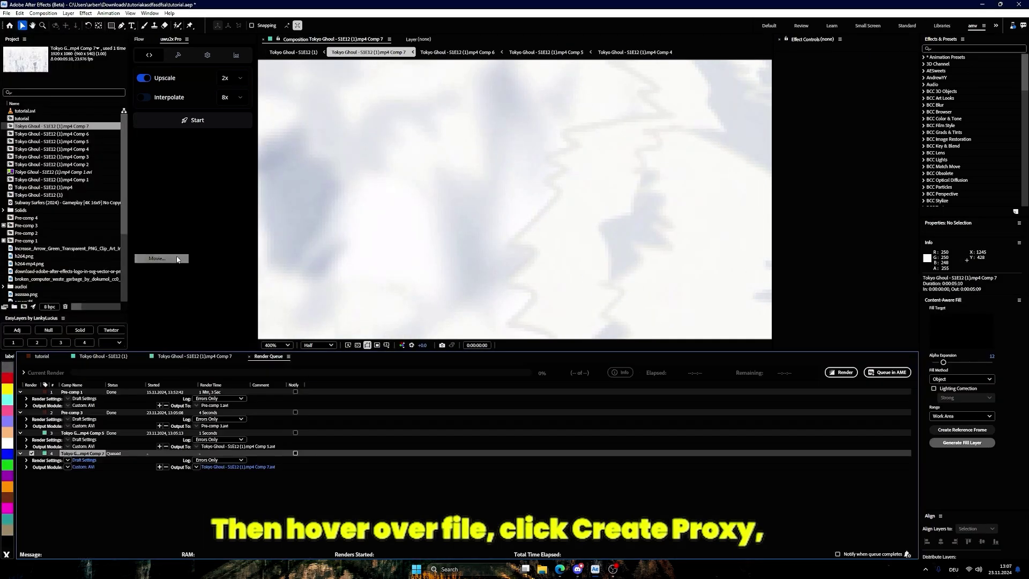
left_click(841, 372)
Back in S1E12 (1), preview playback from about 3 seconds using the proxy.
left_click(145, 355)
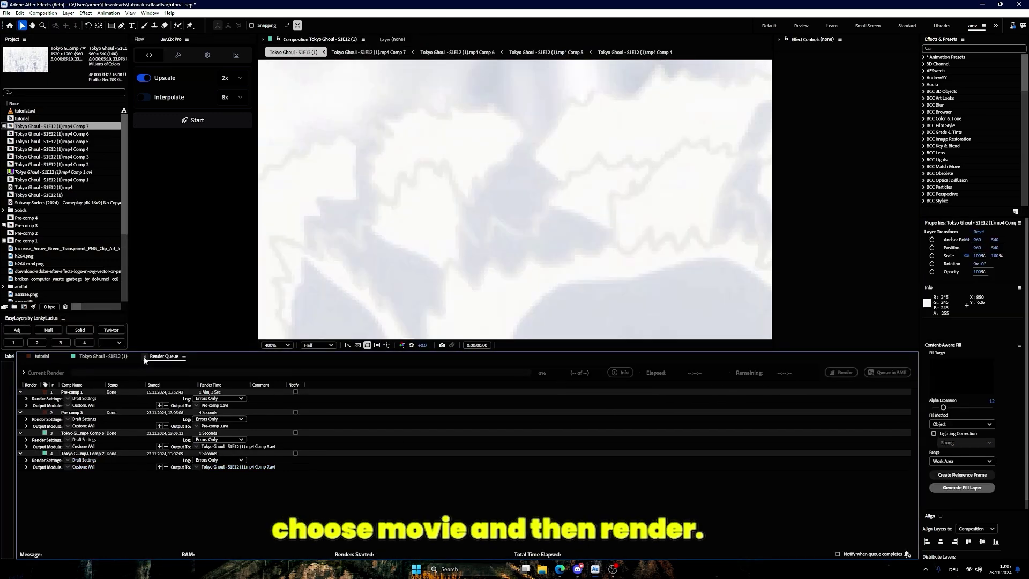
scroll(455, 279, "down", 5)
scroll(456, 279, "up", 1)
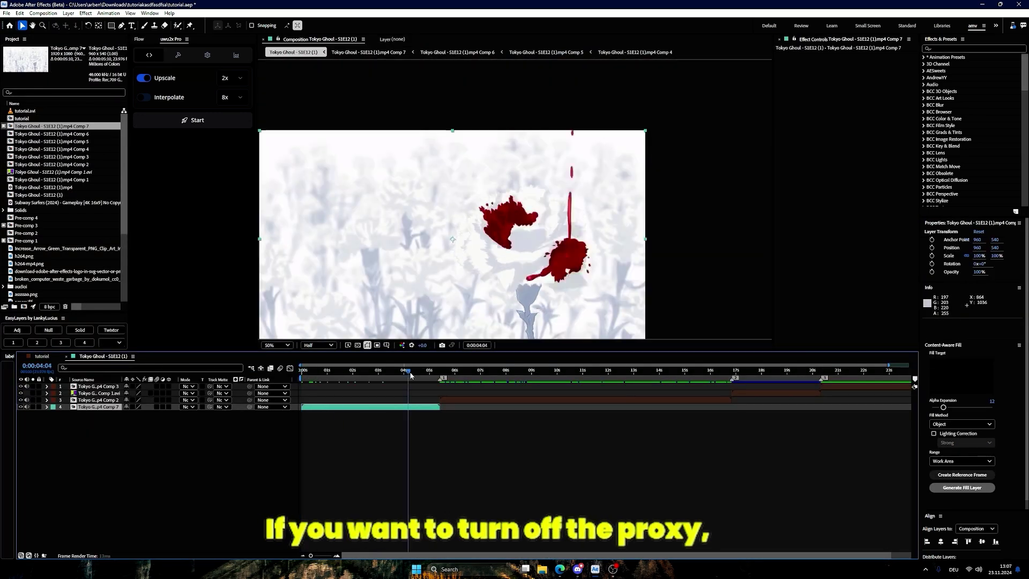
left_click(377, 371)
key("space")
key("period")
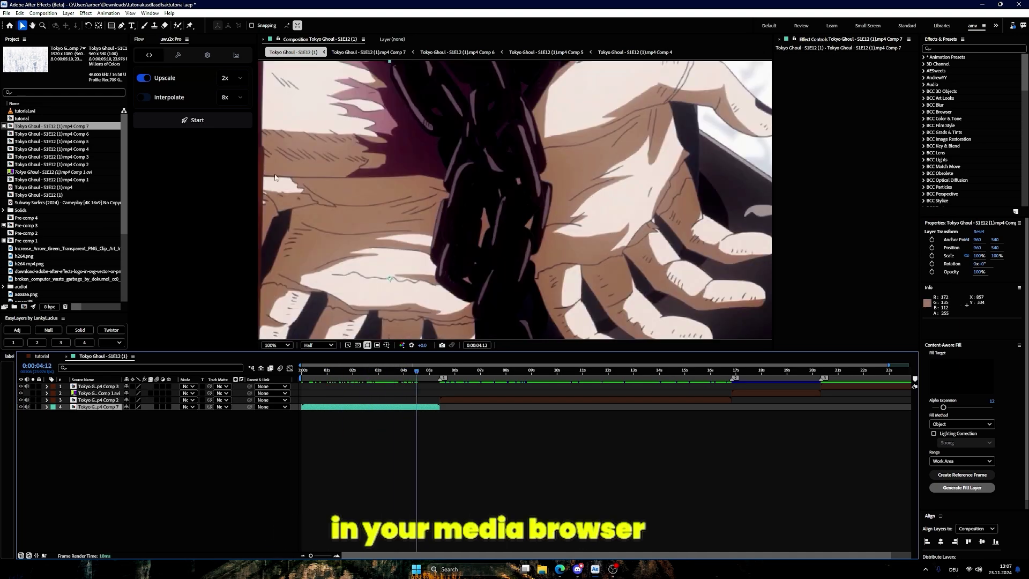